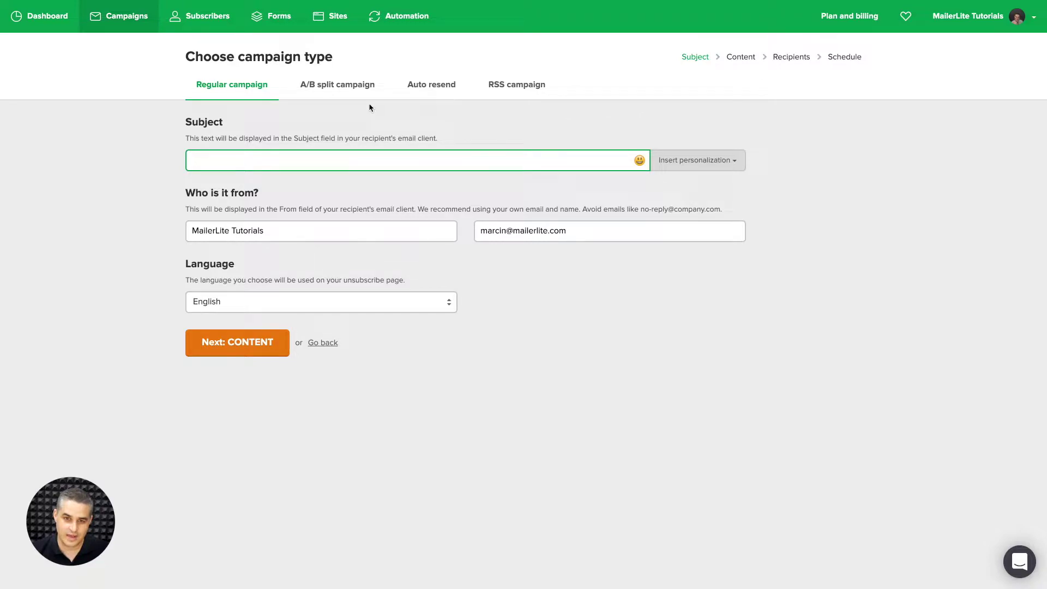
Switch the new campaign to the Auto resend type.
click(435, 86)
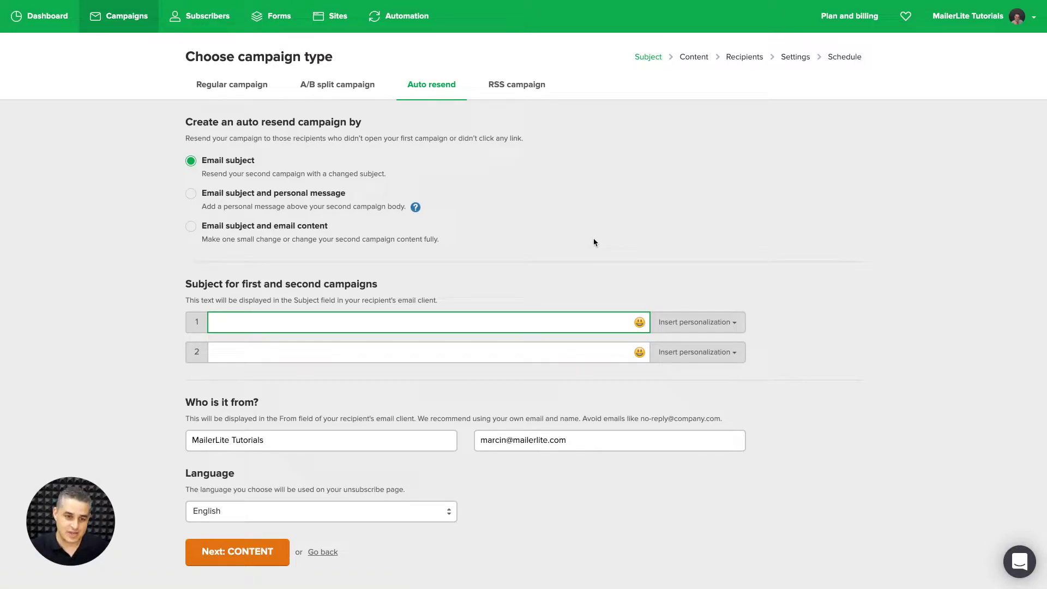
Choose 'Email subject and personal message' as the resend option, after briefly trying changed email content.
click(191, 194)
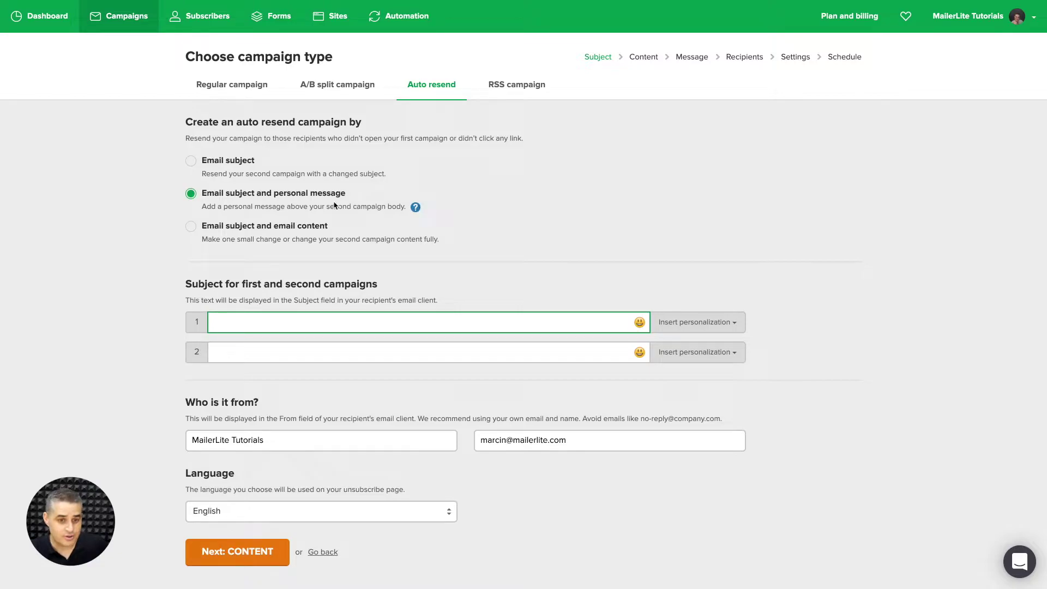
click(191, 227)
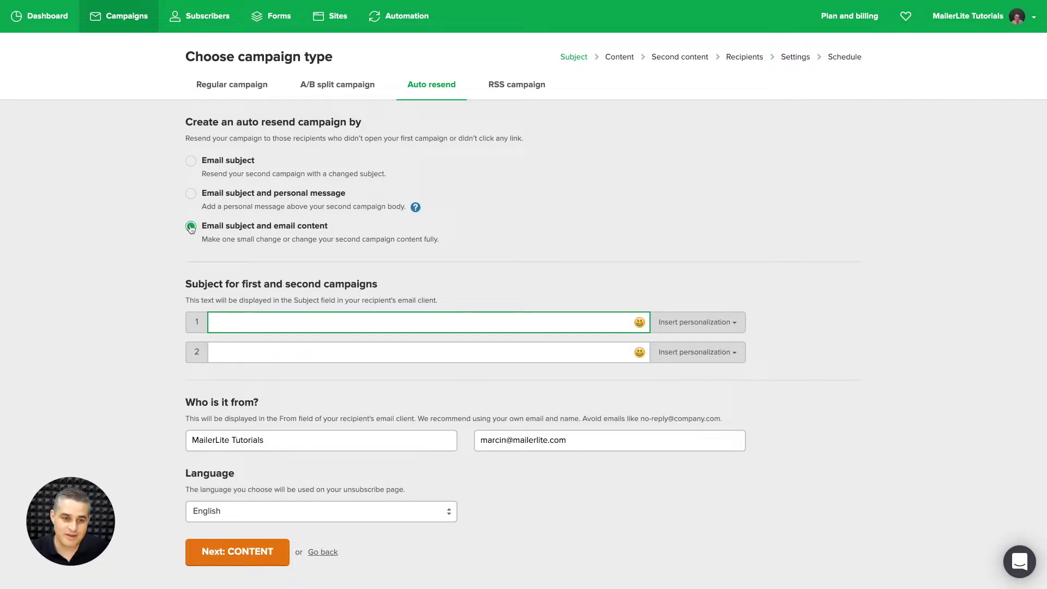
click(191, 194)
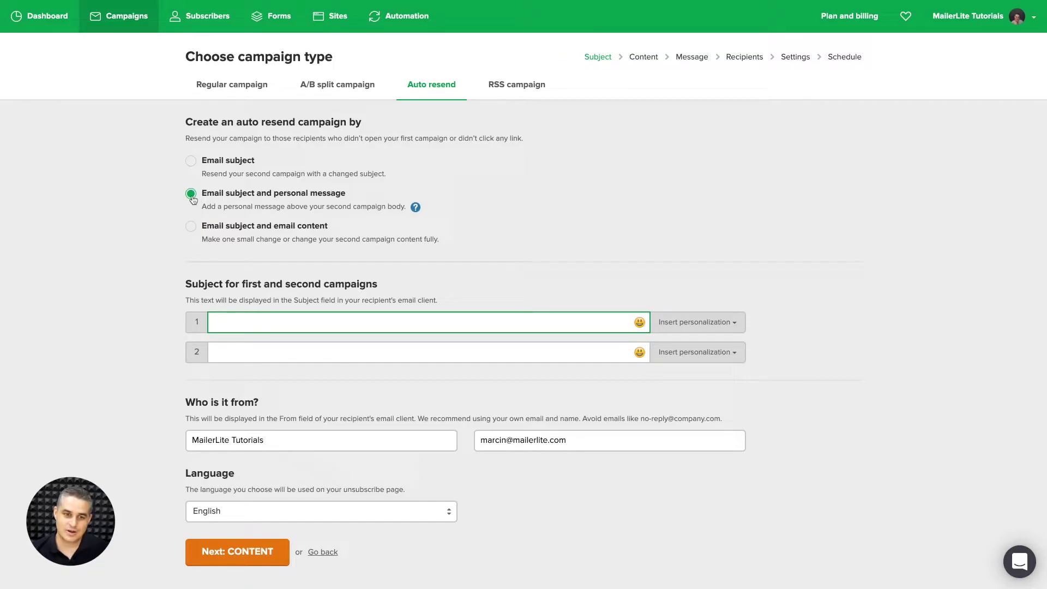
Enter 'Webinar Event' as both the first and second campaign subjects.
click(226, 324)
text(We)
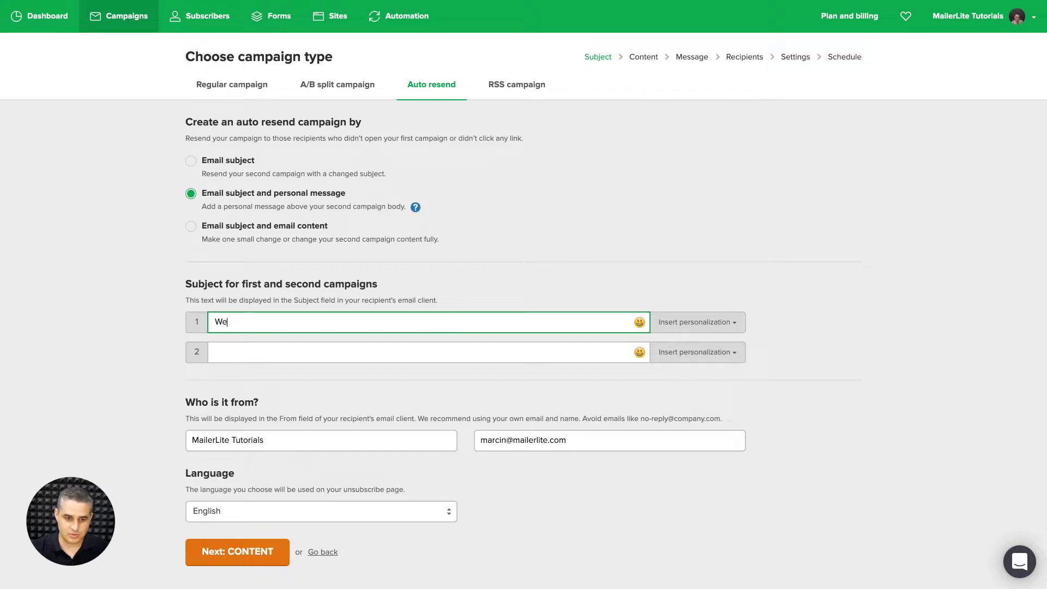
text(binar Event)
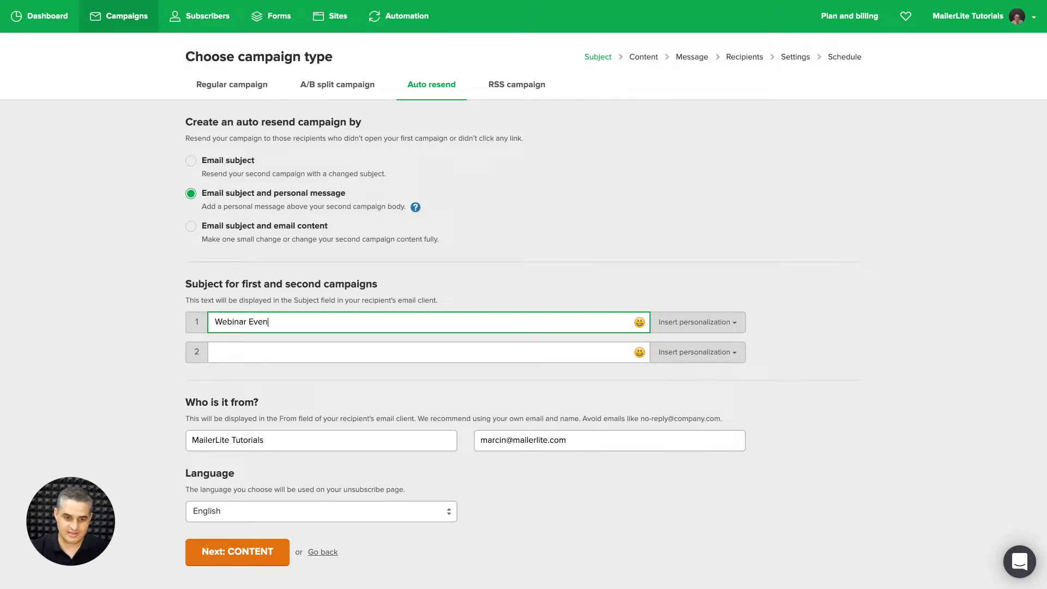
click(215, 352)
text(Webinar)
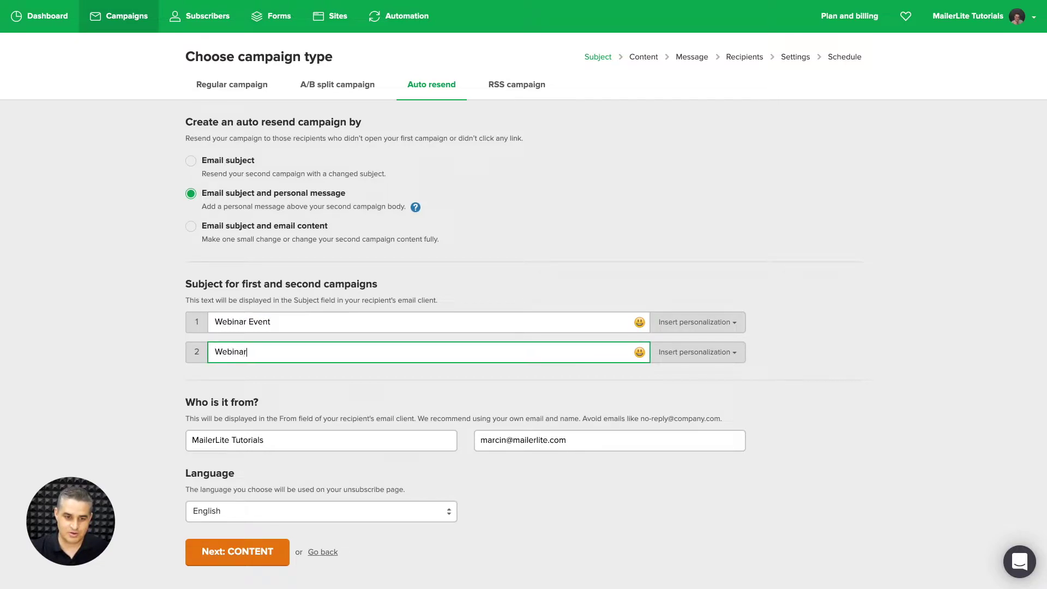
text( Event)
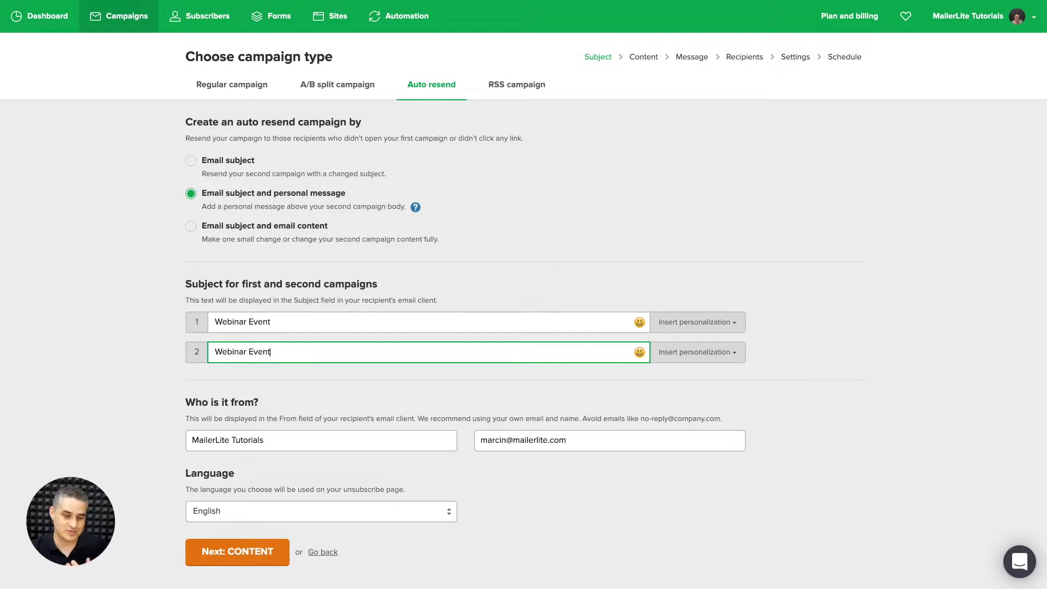
click(216, 352)
text(Fwd:)
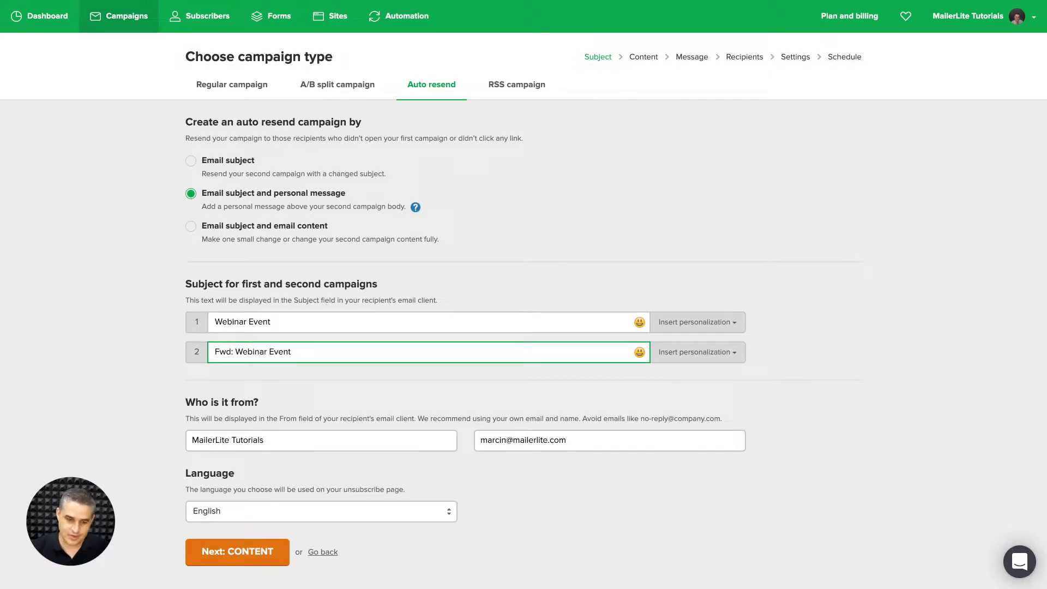
key(BackSpace)
key(BackSpace)
key(BackSpace)
key(BackSpace)
key(BackSpace)
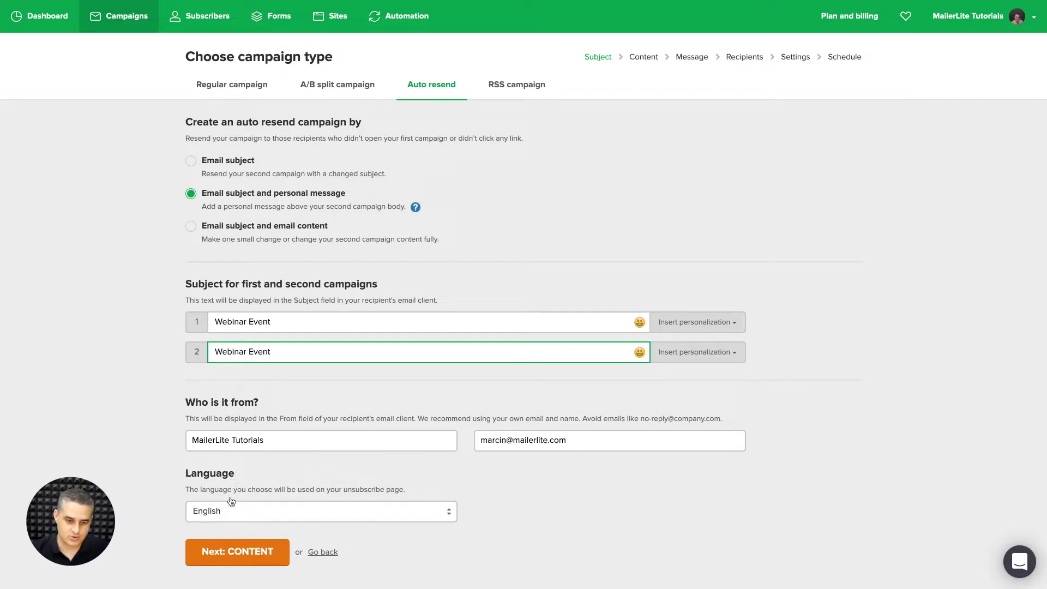
Build the first email with the Drag & drop editor and open the B version's personal message.
click(243, 554)
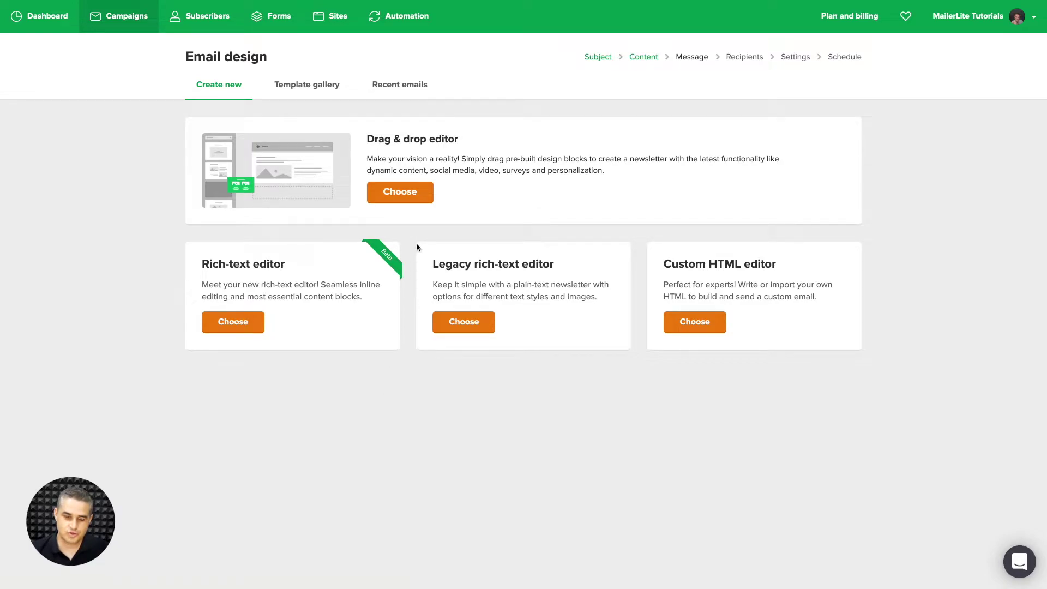
click(397, 194)
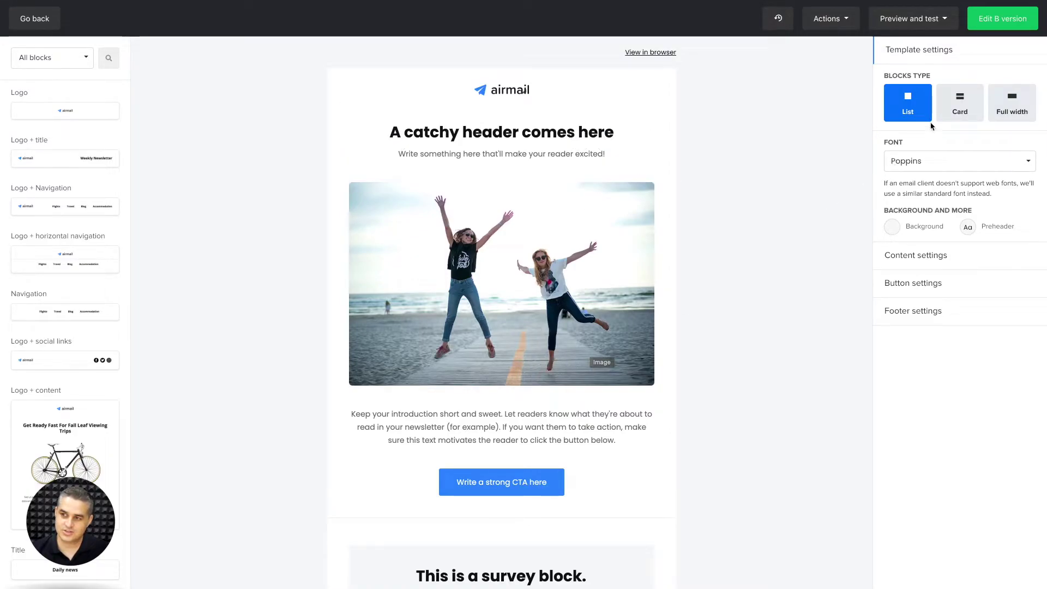
click(1002, 21)
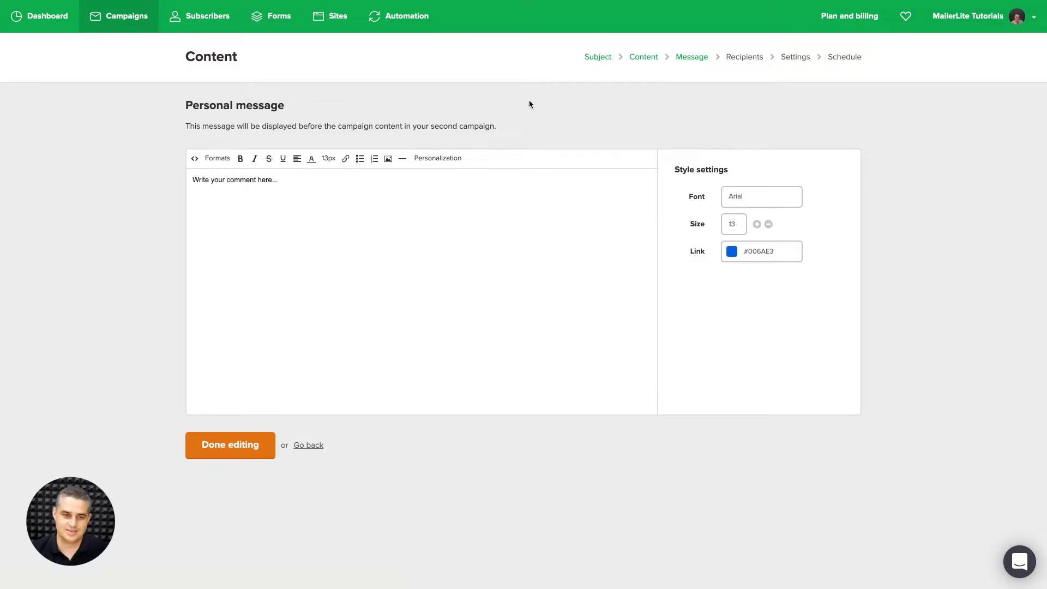
Write the personal message 'Hey {$name}, did you get that last email with the webinar dates?' and finish editing.
triple_click(287, 178)
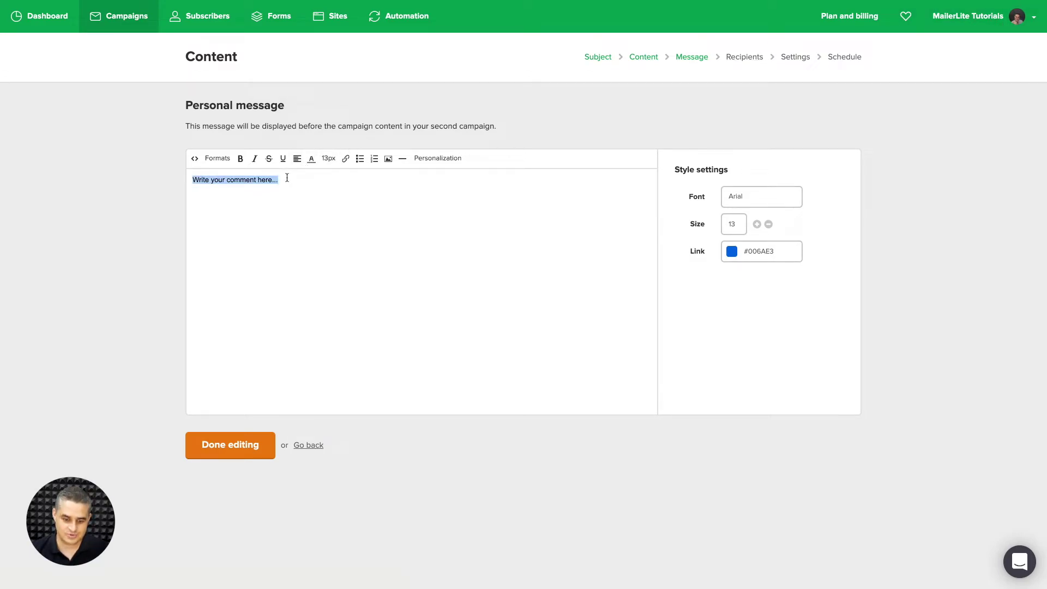
key(ctrl+v)
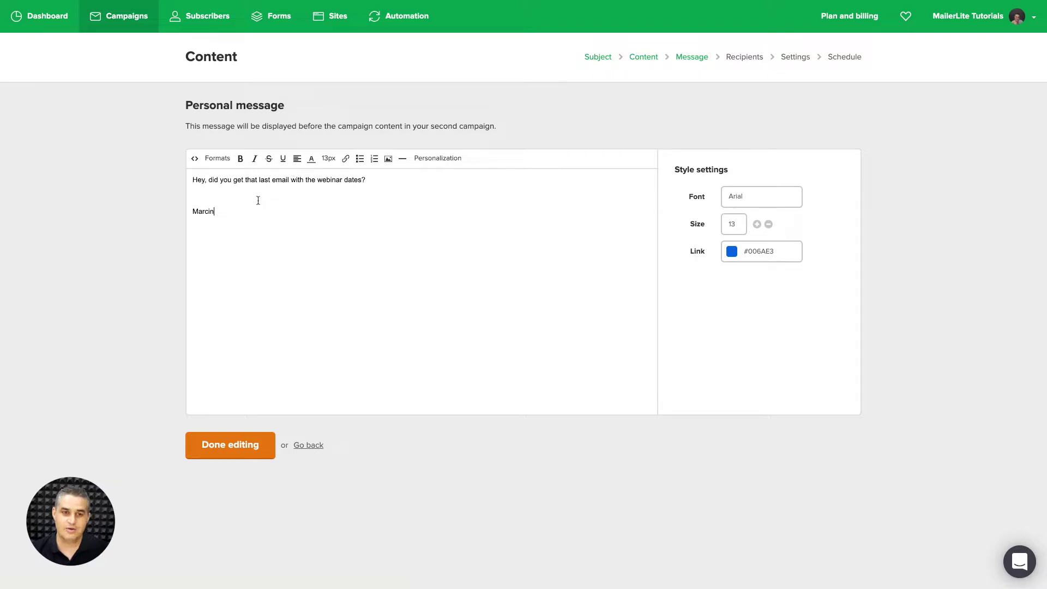
click(207, 180)
click(434, 159)
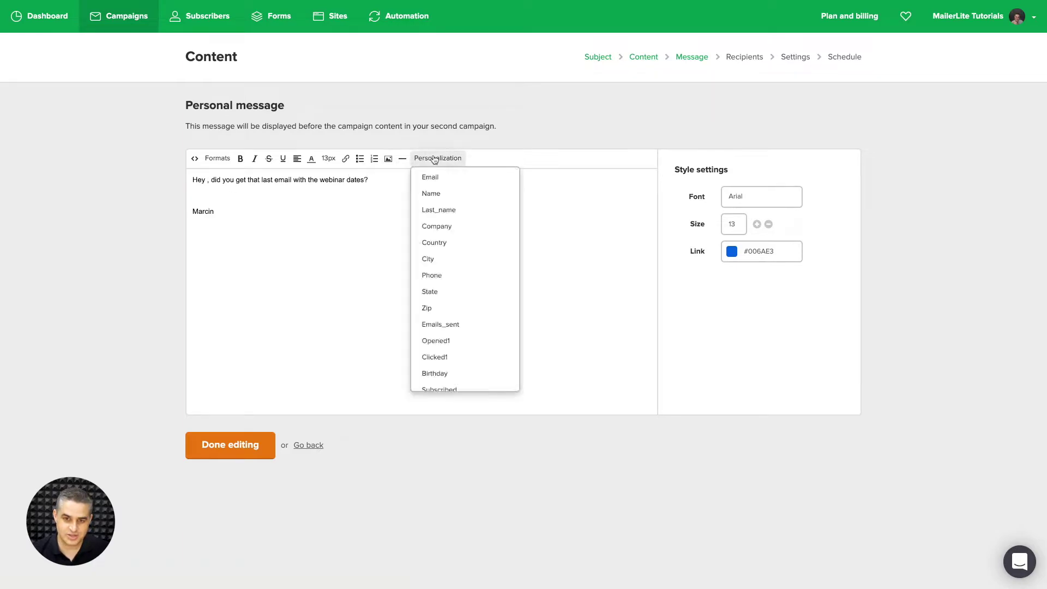
click(431, 195)
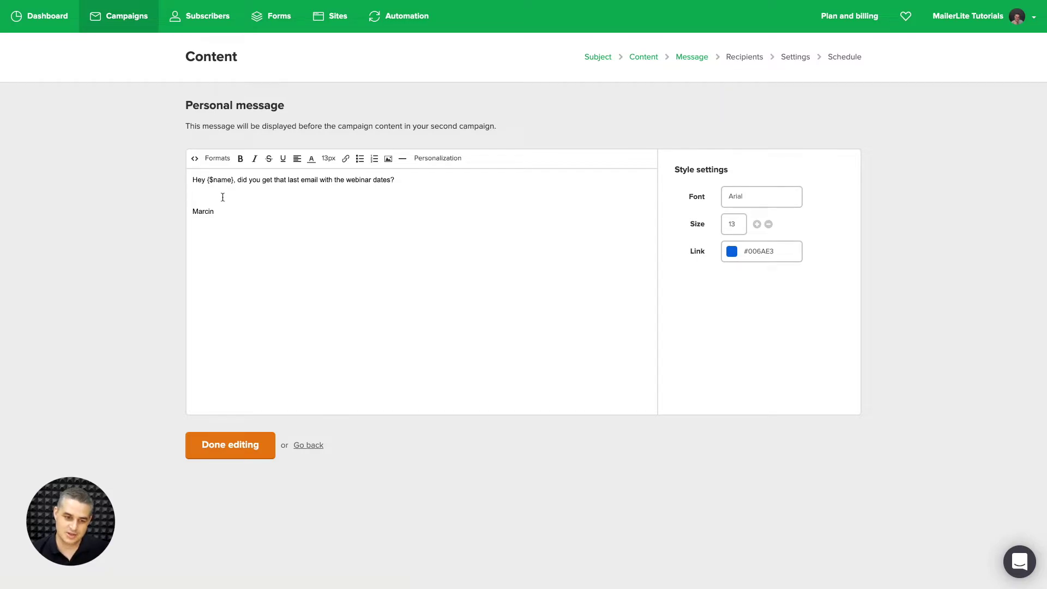
click(219, 447)
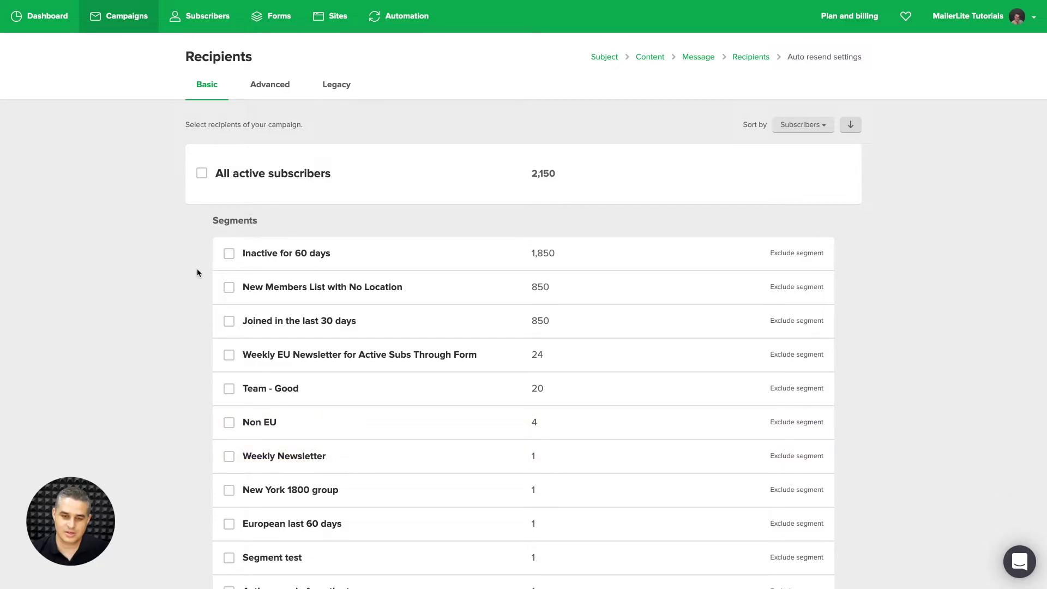
Send to all 2,150 active subscribers and continue to the resend settings.
click(203, 173)
scroll(206, 353, down, 5)
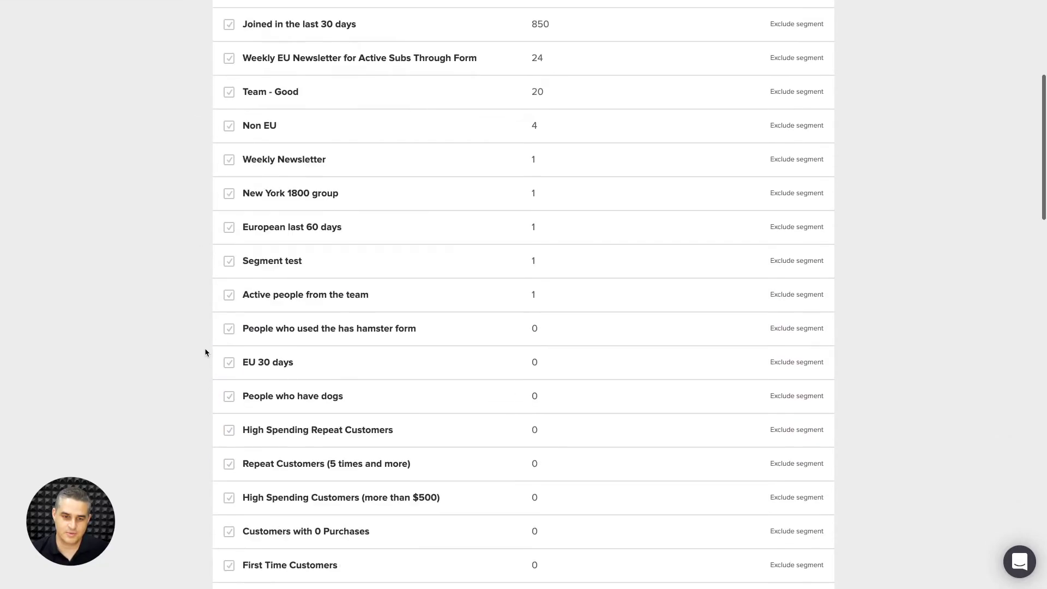
scroll(206, 353, down, 20)
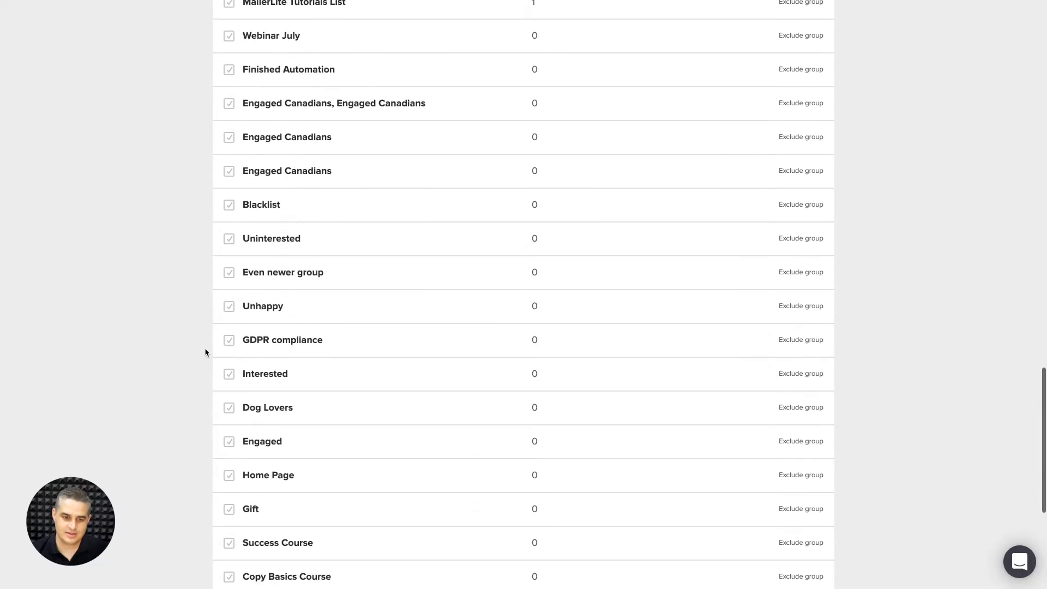
scroll(206, 353, down, 5)
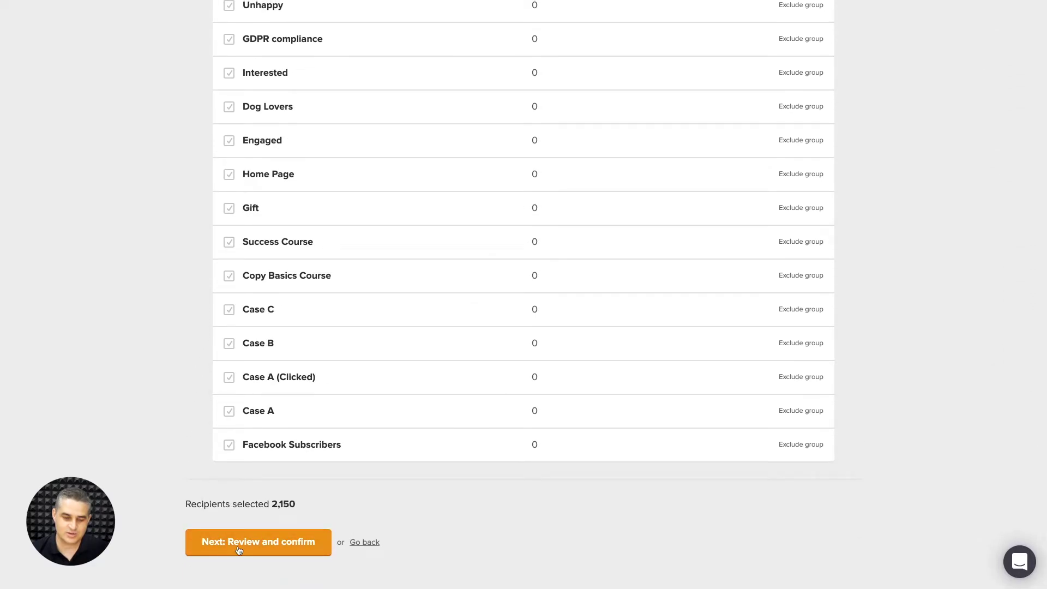
click(238, 545)
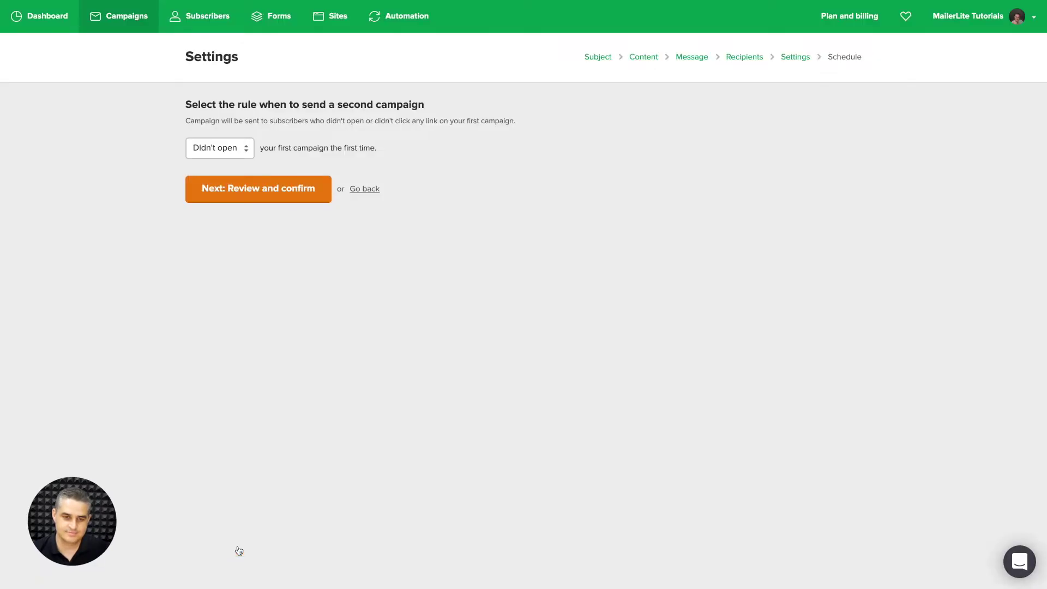
Keep 'Didn't open' as the resend rule and continue to Review and confirm.
click(223, 147)
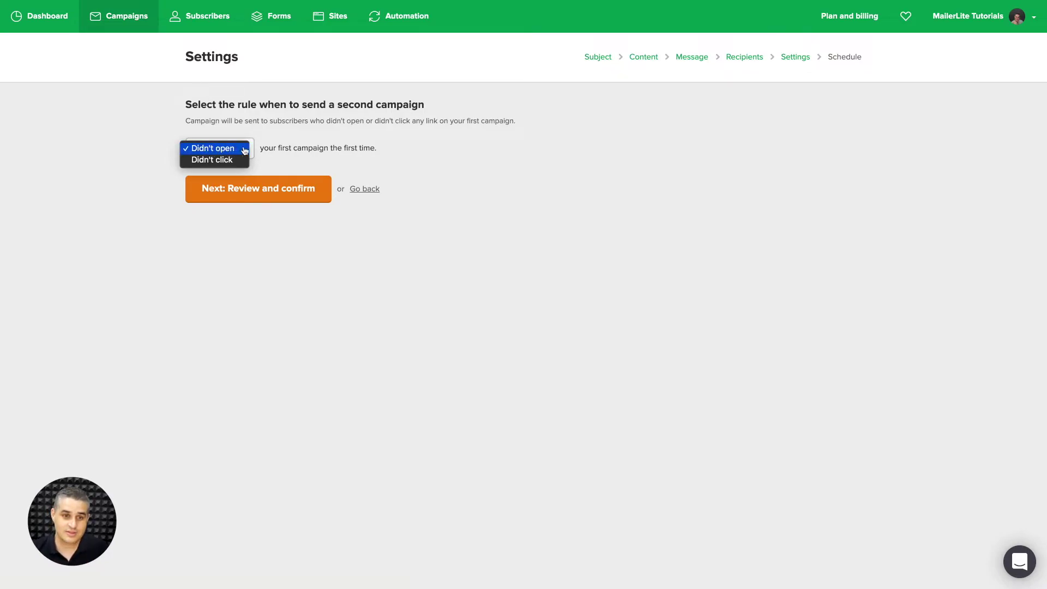
click(282, 157)
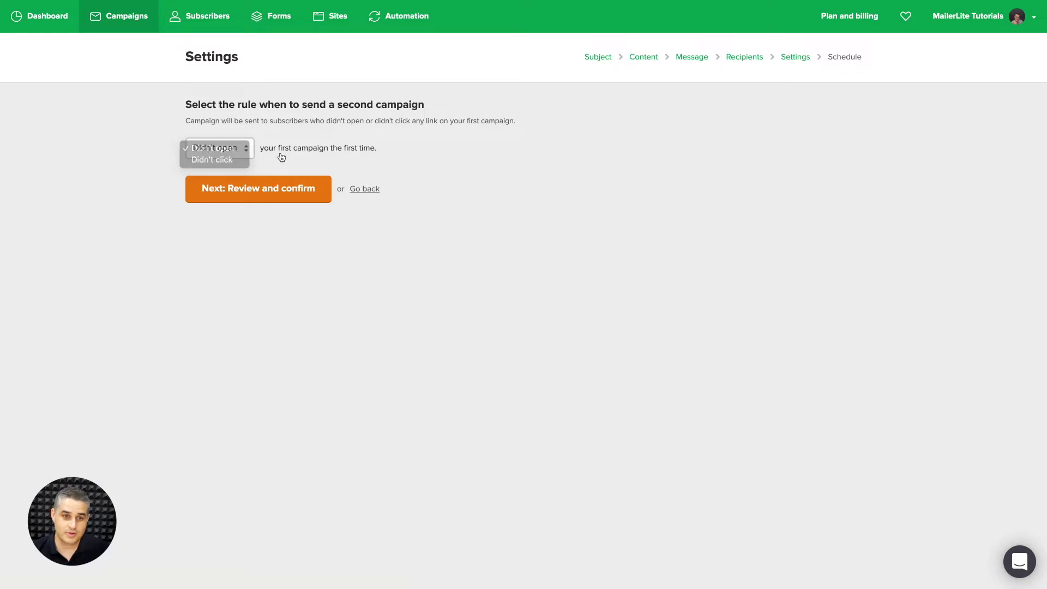
click(247, 194)
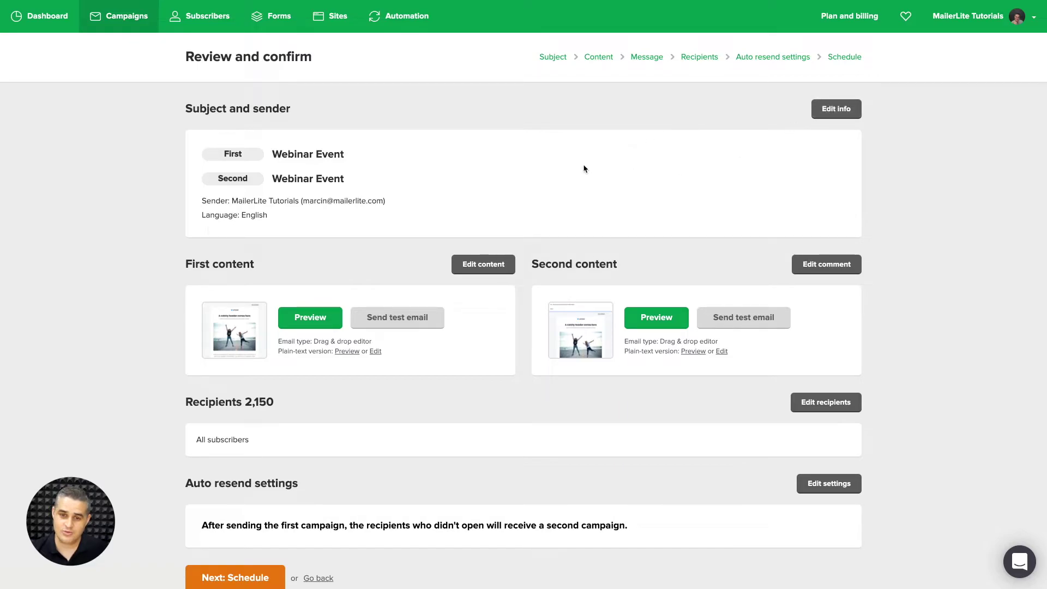
scroll(796, 271, down, 1)
scroll(796, 271, down, 1)
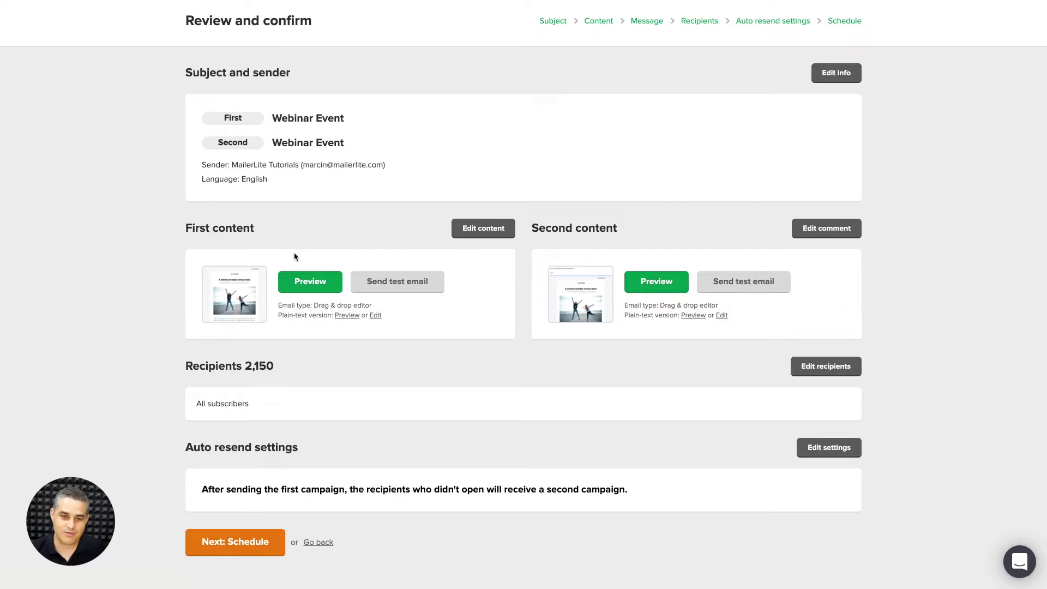
click(301, 283)
scroll(643, 237, down, 3)
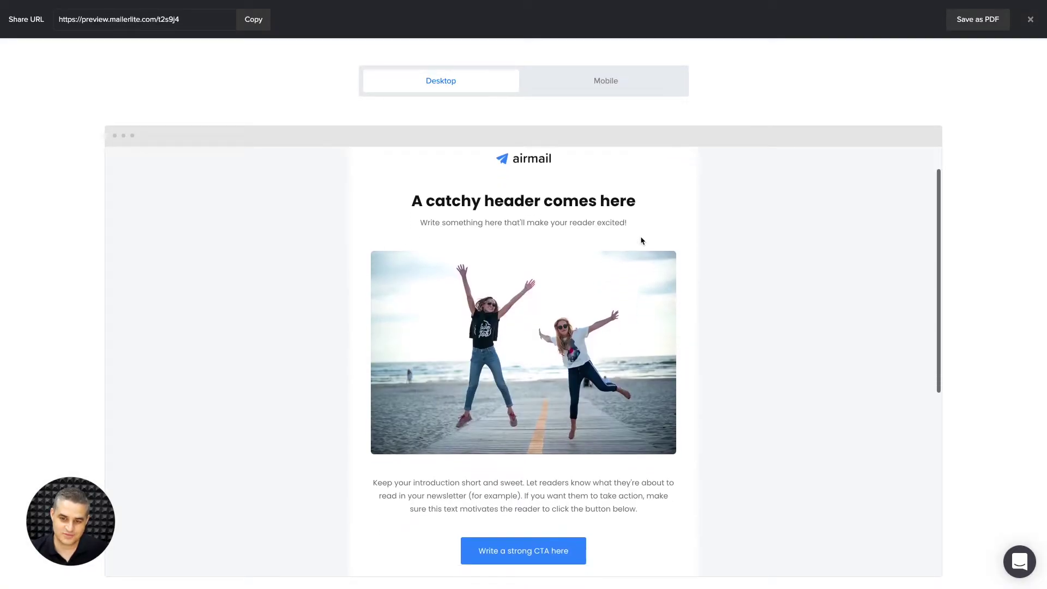
scroll(638, 218, up, 3)
click(619, 86)
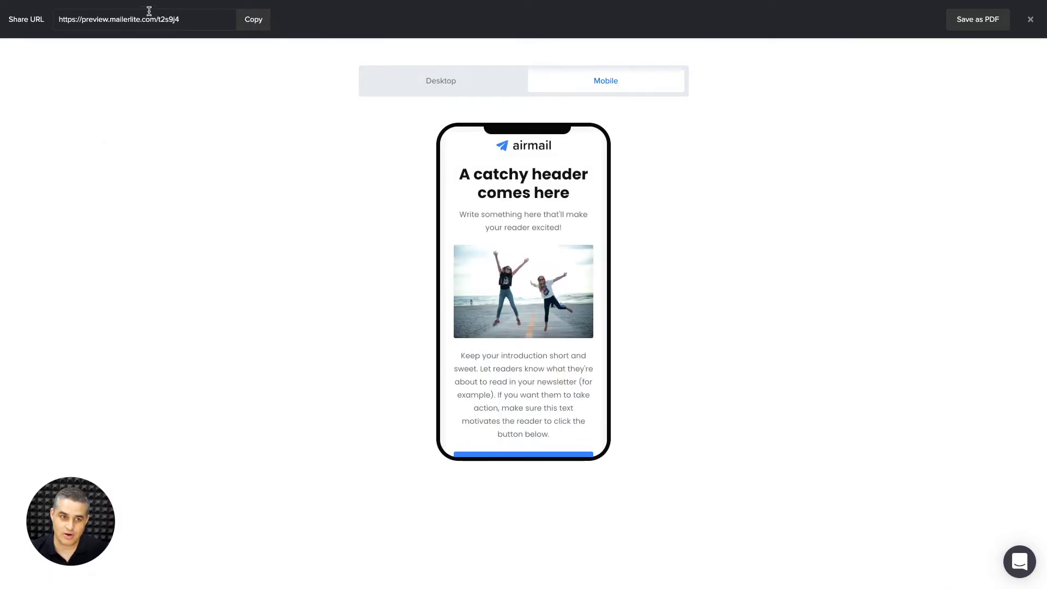
click(262, 23)
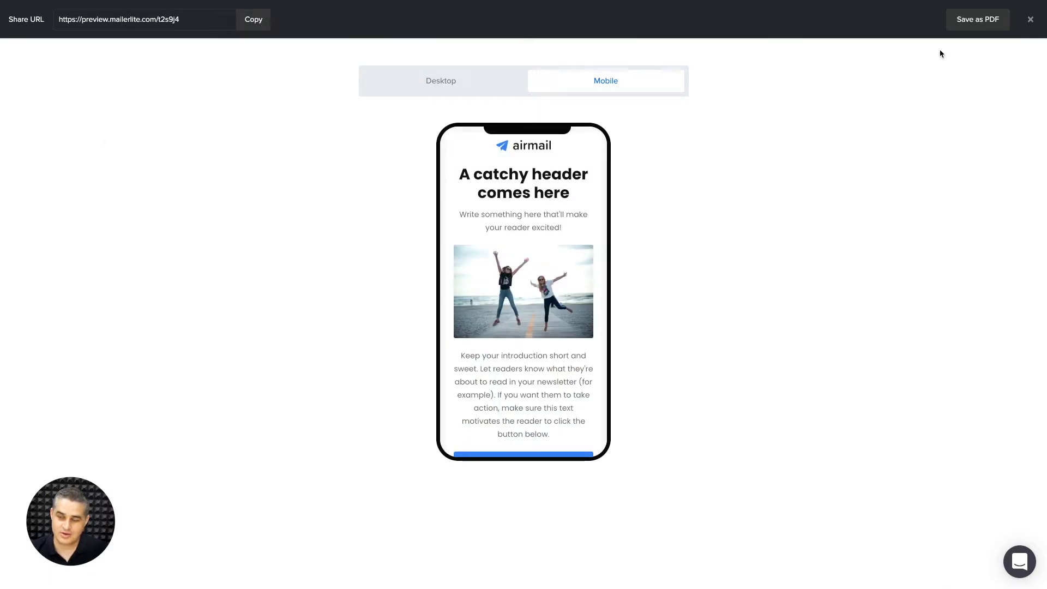
click(1031, 20)
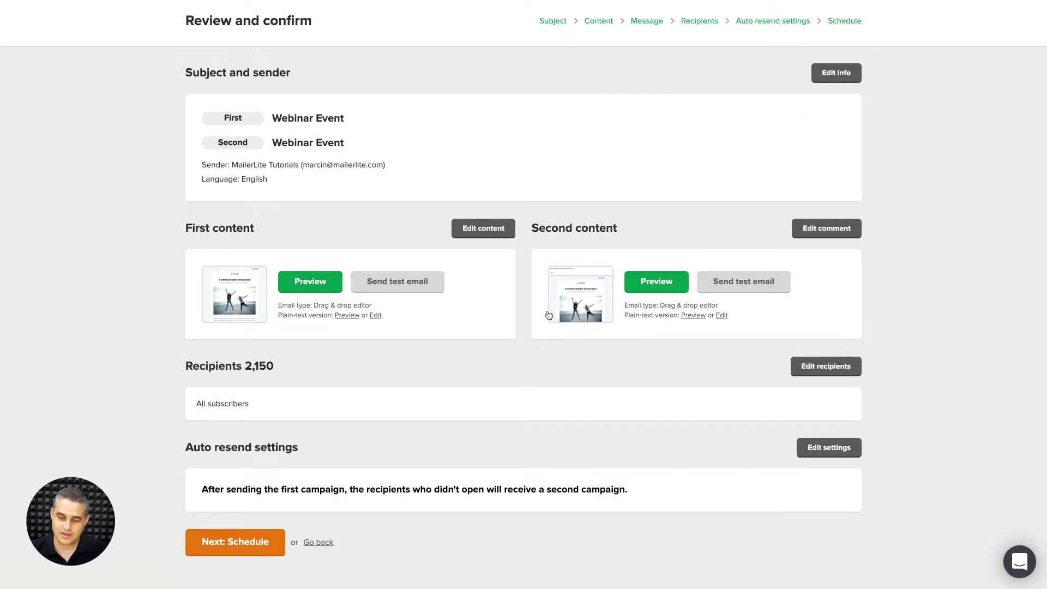
Preview the second email with its personal message, then continue to scheduling.
click(654, 286)
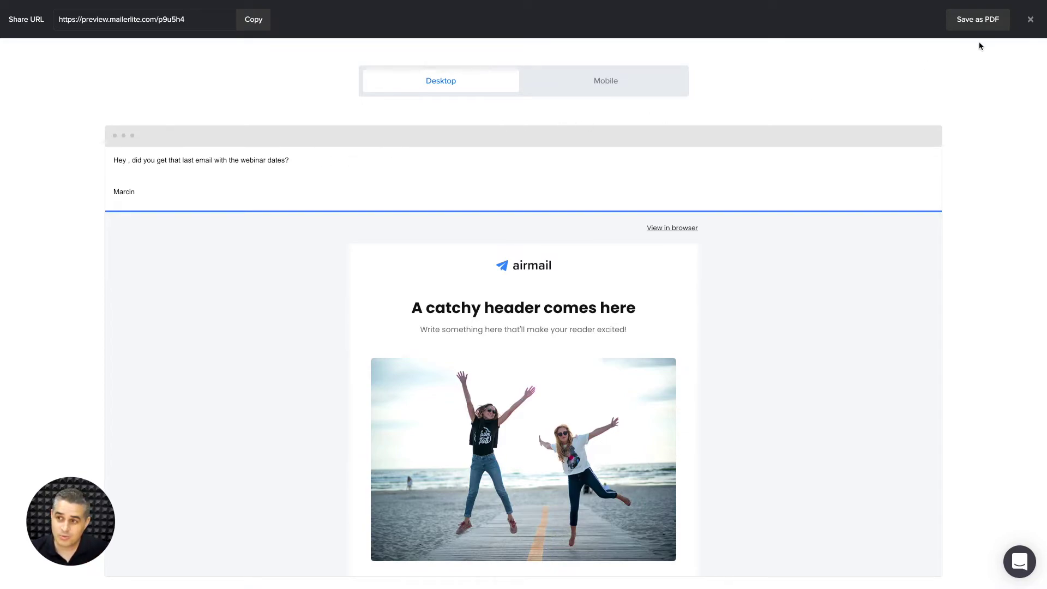
click(1030, 21)
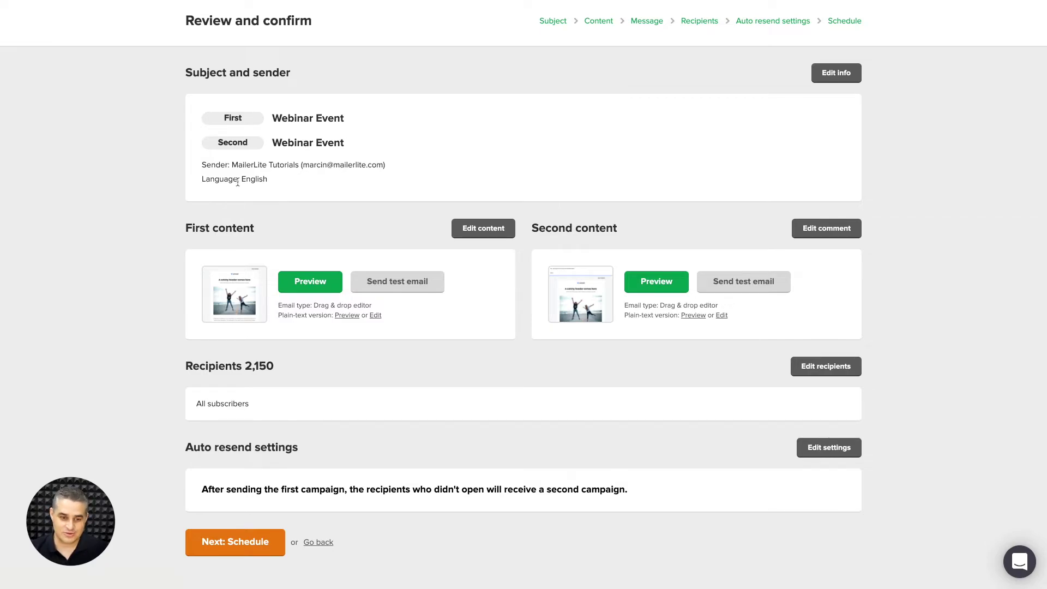
click(229, 551)
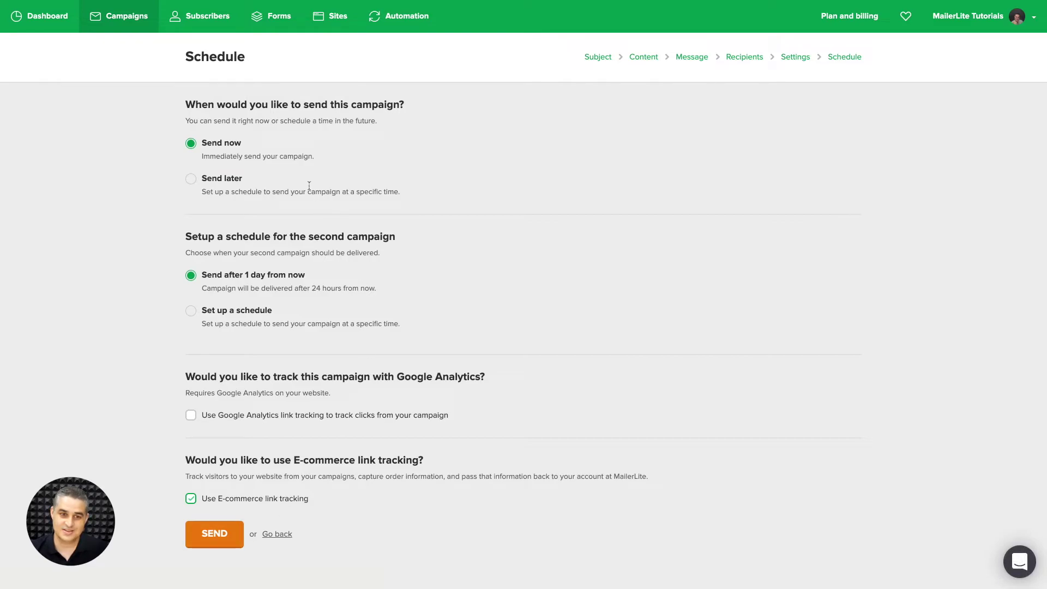
Set the first campaign to send later on July 28, 2020.
click(190, 179)
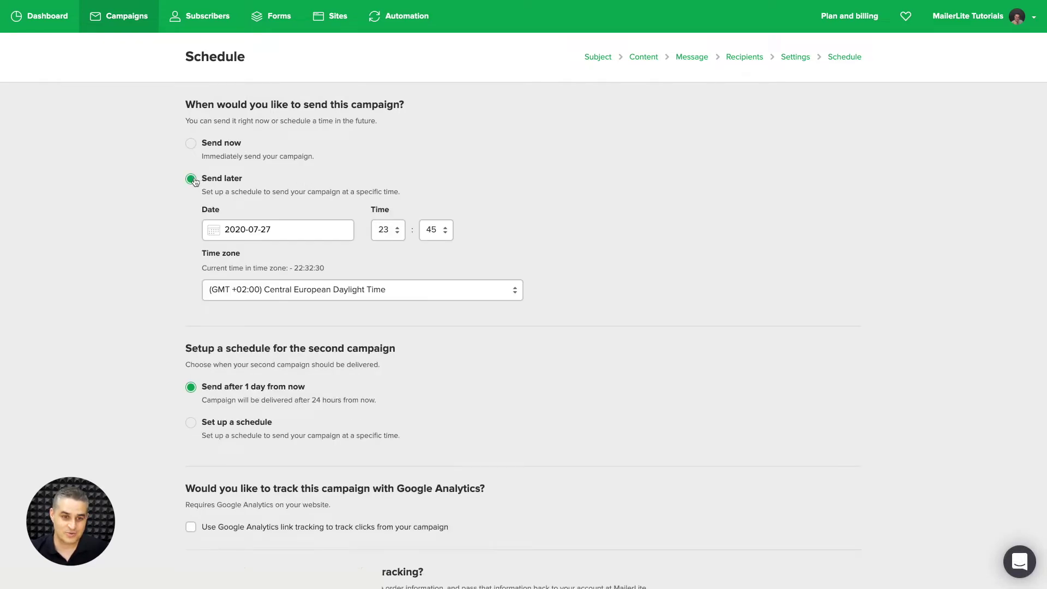
click(274, 223)
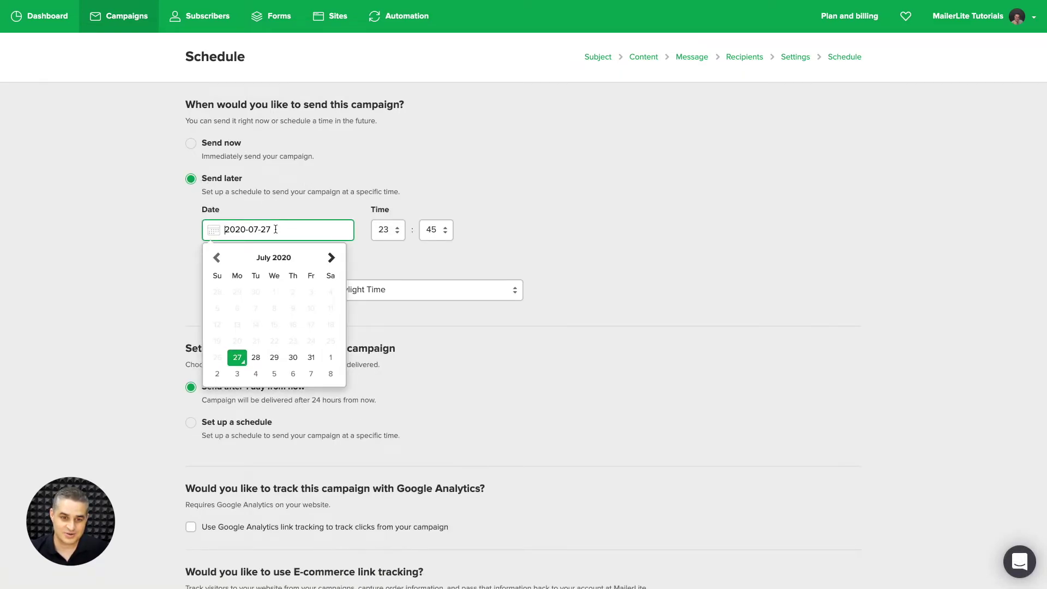
click(257, 357)
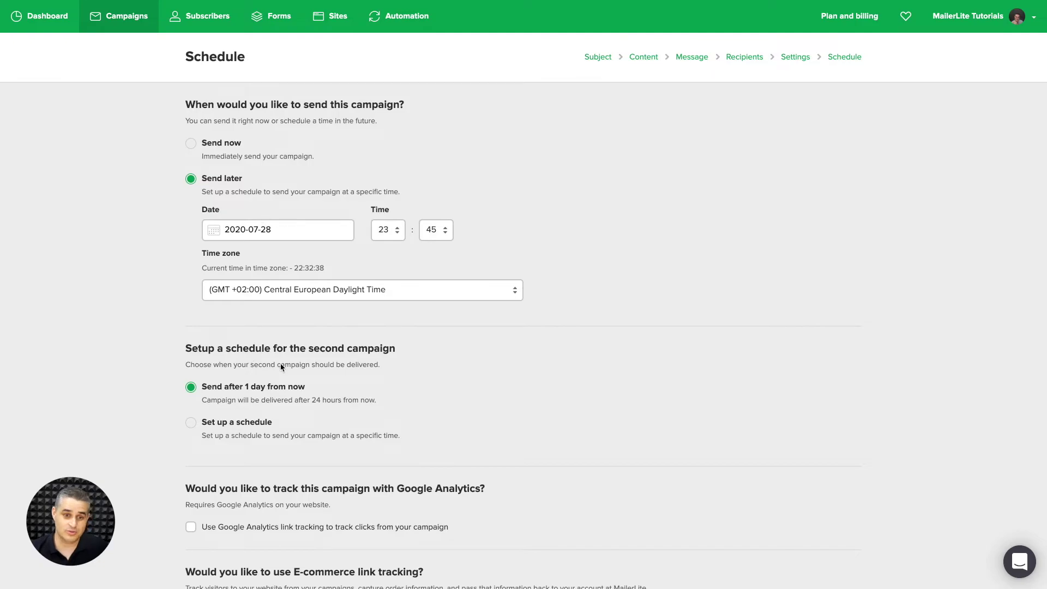
Keep the resend 1 day later and schedule the campaign into the Outbox.
click(191, 422)
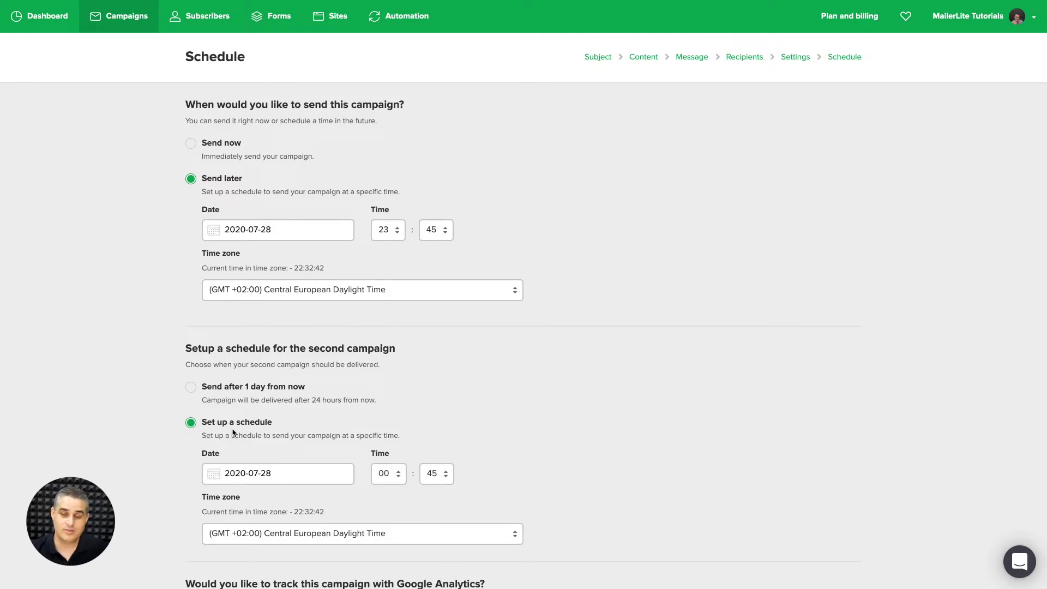
click(191, 388)
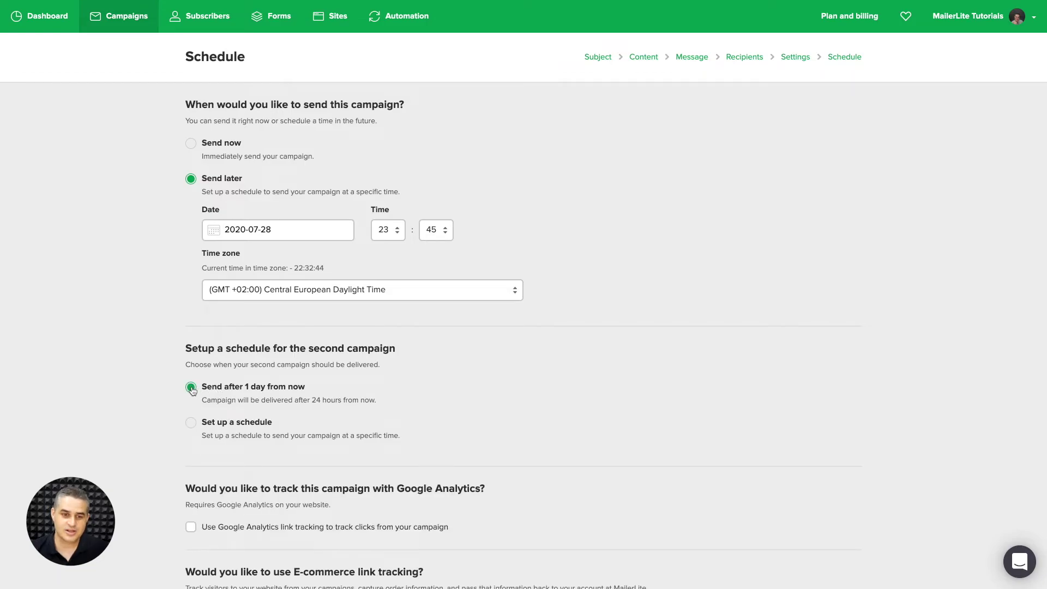
scroll(347, 363, down, 1)
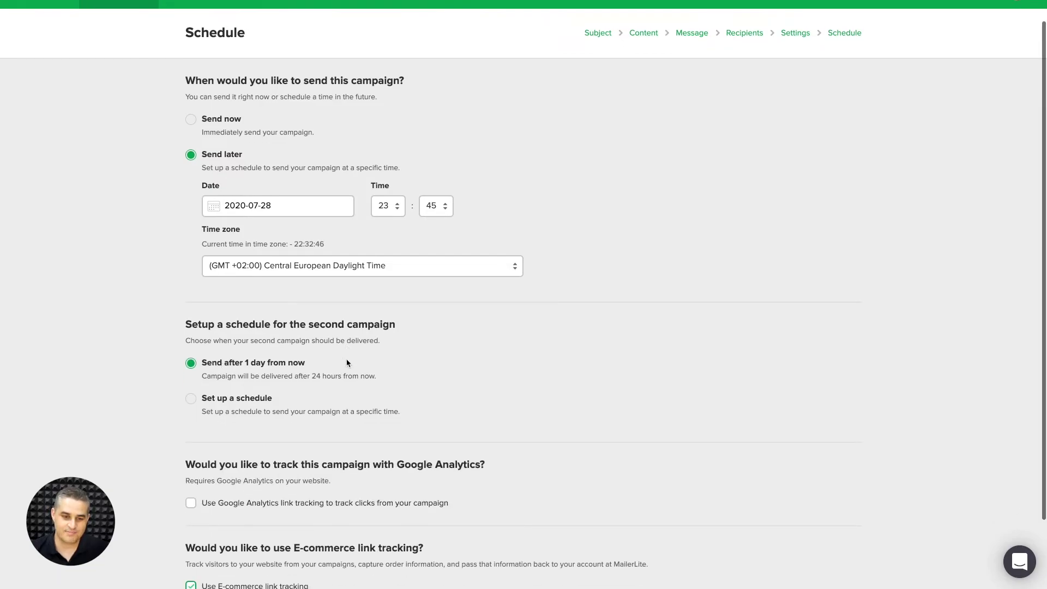
scroll(346, 362, down, 2)
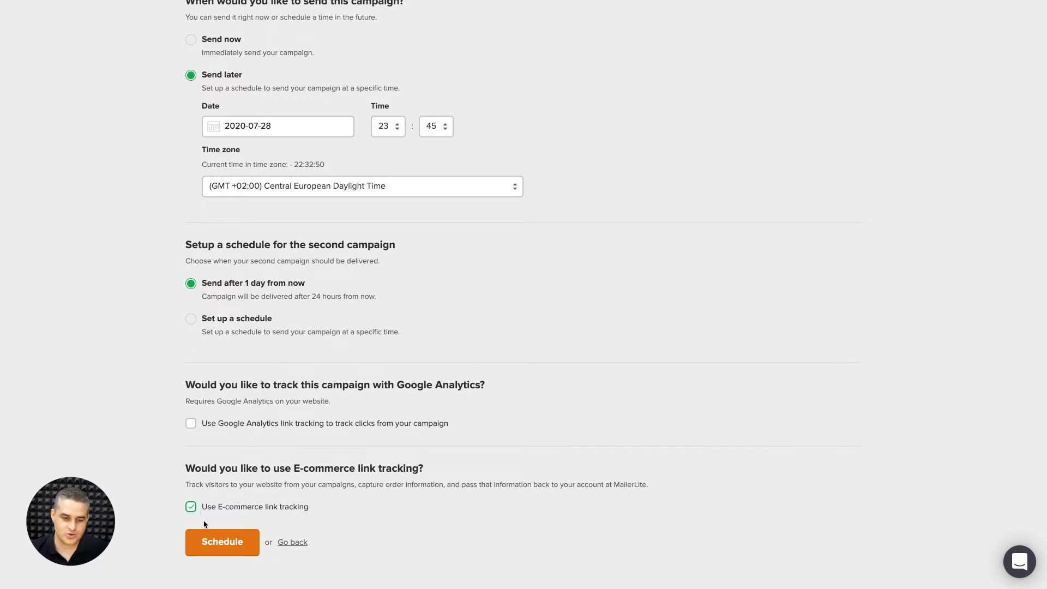
click(218, 543)
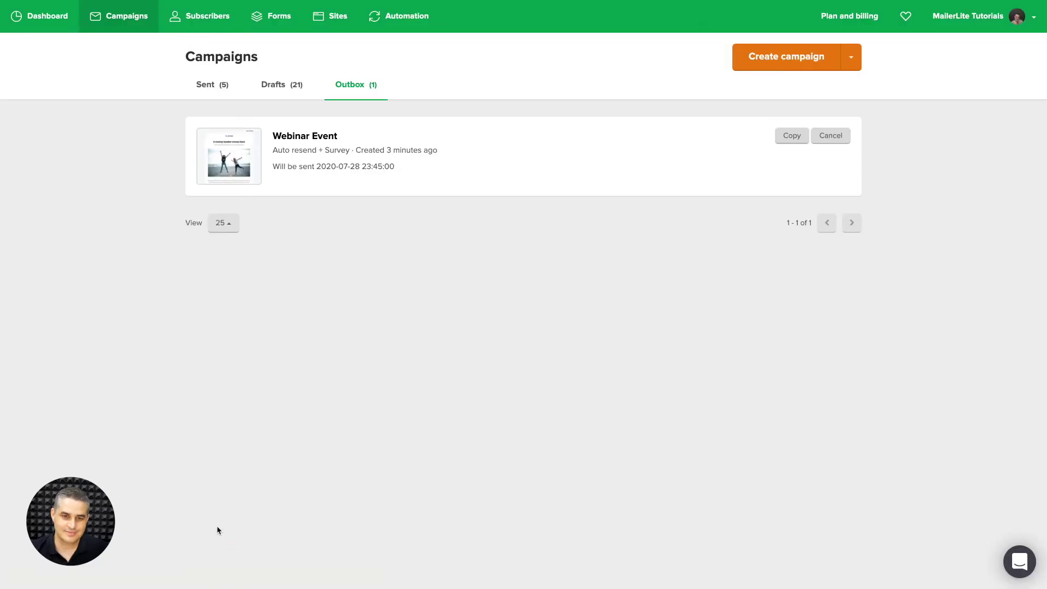